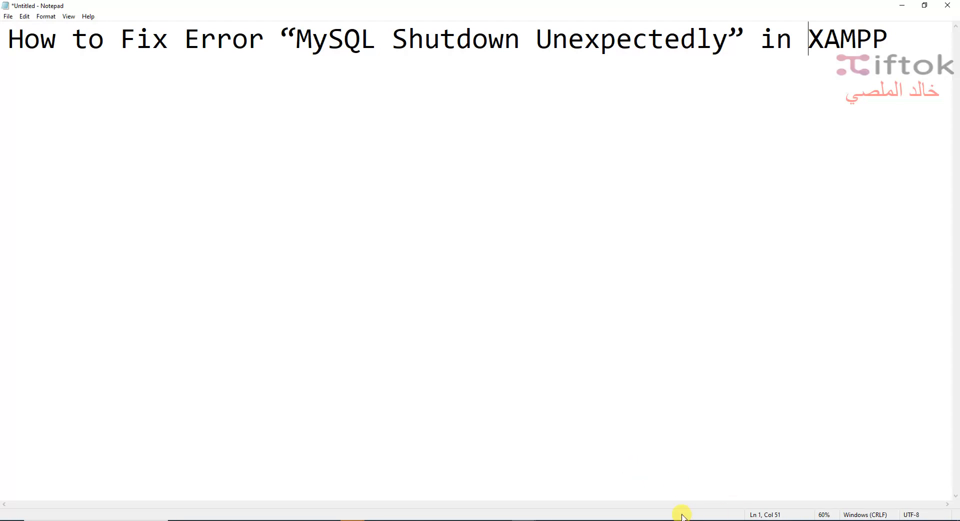
click(560, 454)
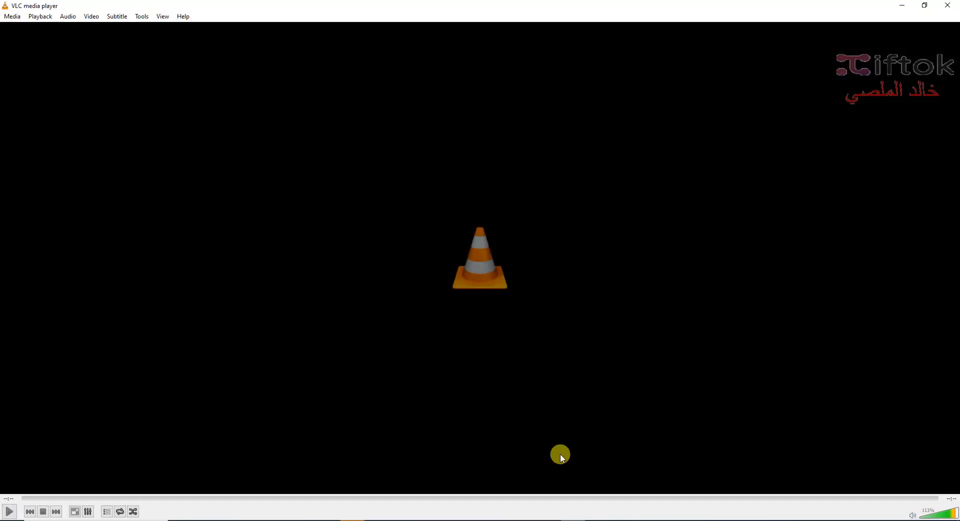
click(11, 511)
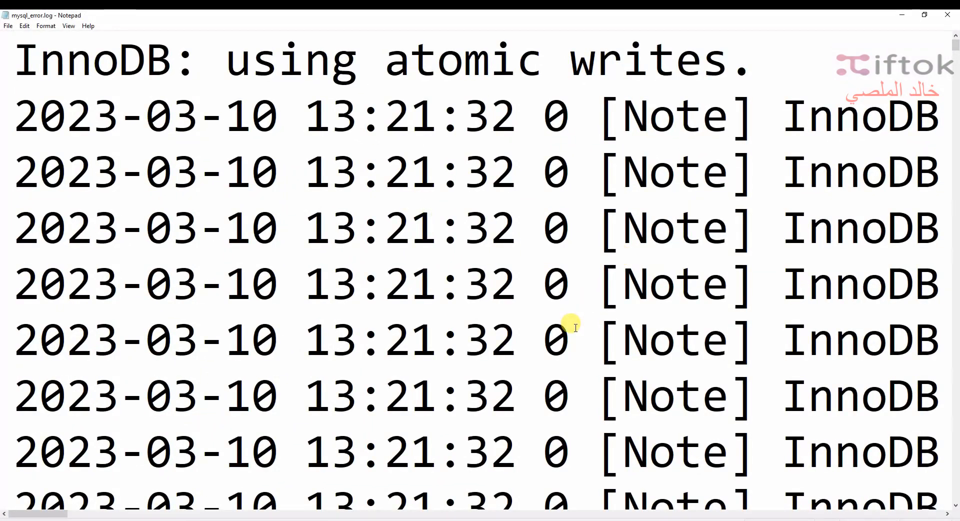
Step: Scroll through the mysql_error.log file to examine the logged MySQL errors
scroll(600, 364, down, 5)
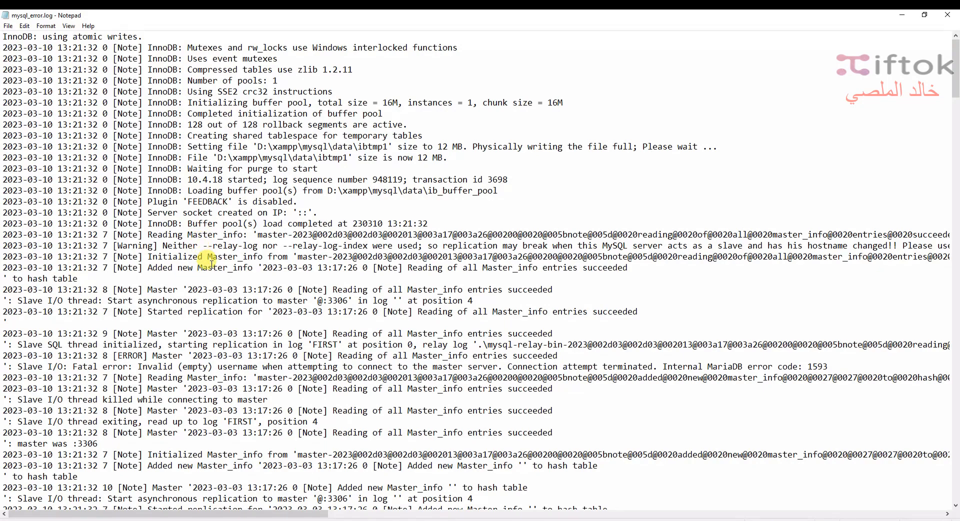
scroll(292, 404, down, 4)
scroll(293, 404, down, 12)
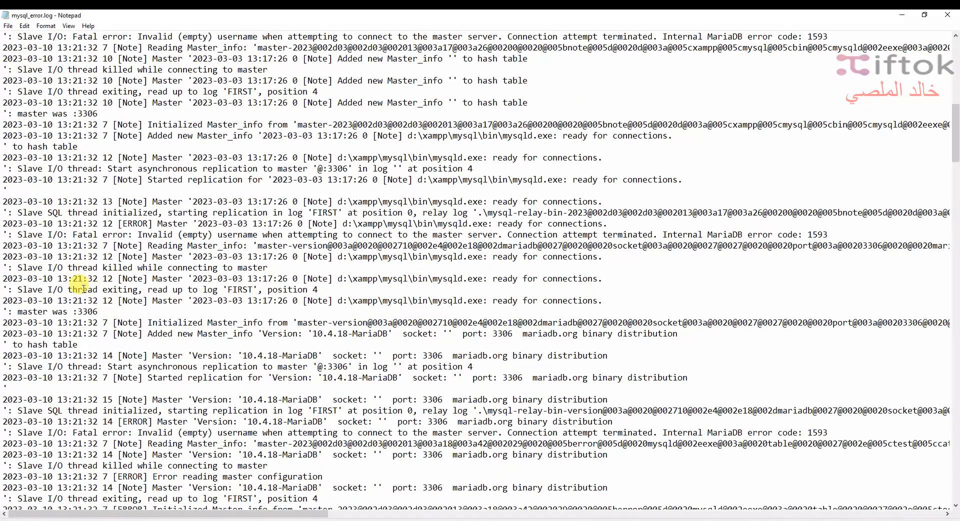
drag(88, 289, 318, 289)
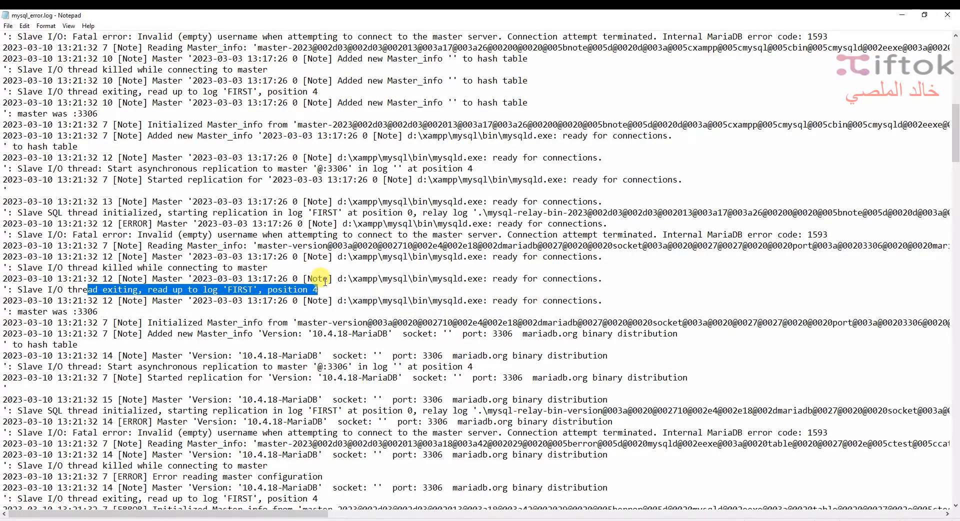
scroll(325, 341, down, 3)
scroll(333, 418, down, 3)
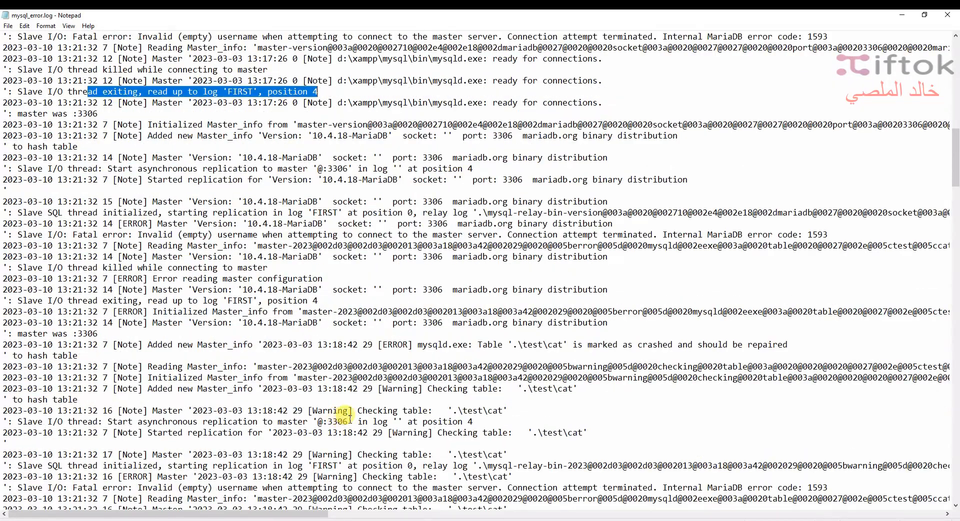
scroll(505, 418, down, 4)
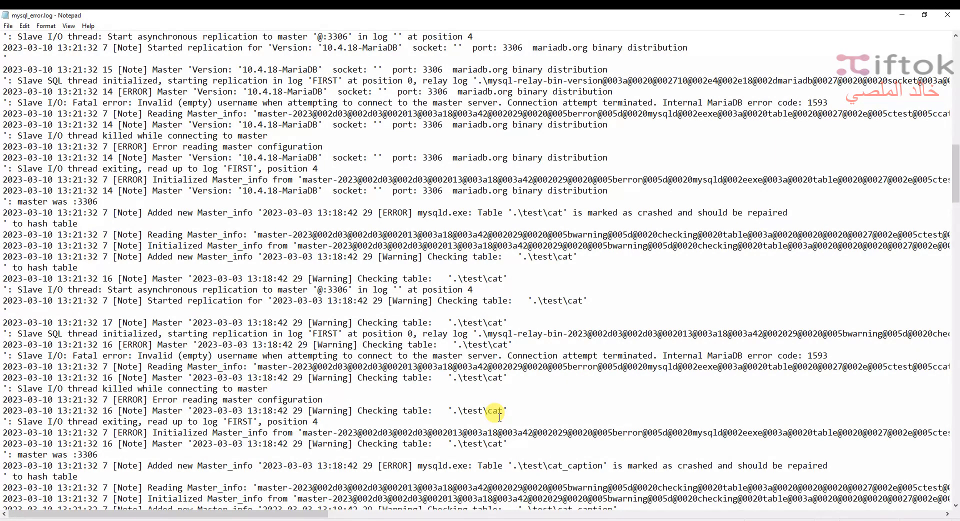
scroll(499, 416, down, 5)
scroll(494, 415, down, 5)
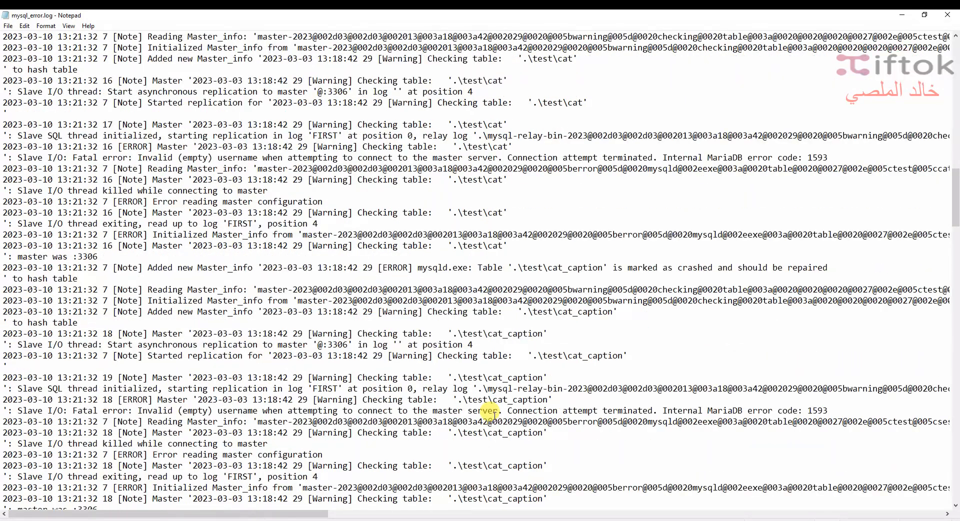
scroll(494, 415, down, 7)
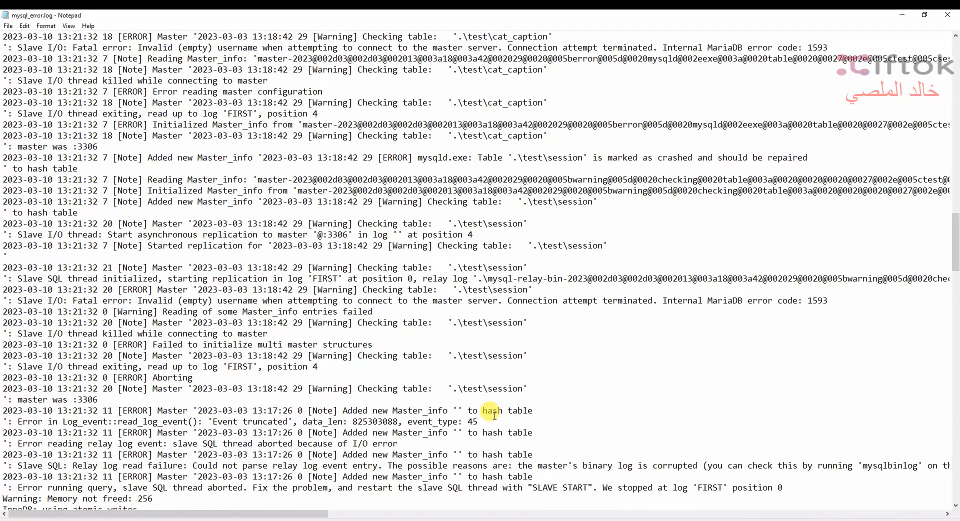
scroll(494, 416, down, 3)
scroll(495, 415, down, 3)
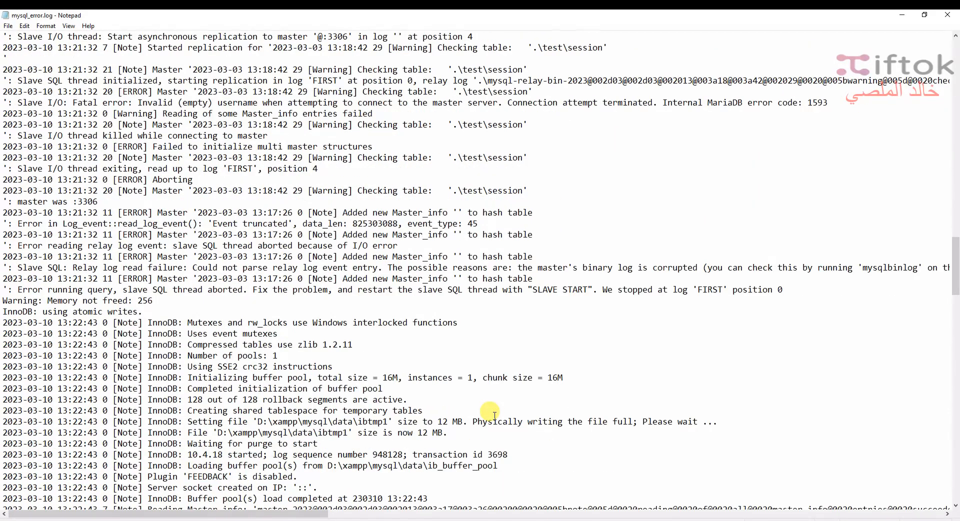
scroll(494, 415, down, 4)
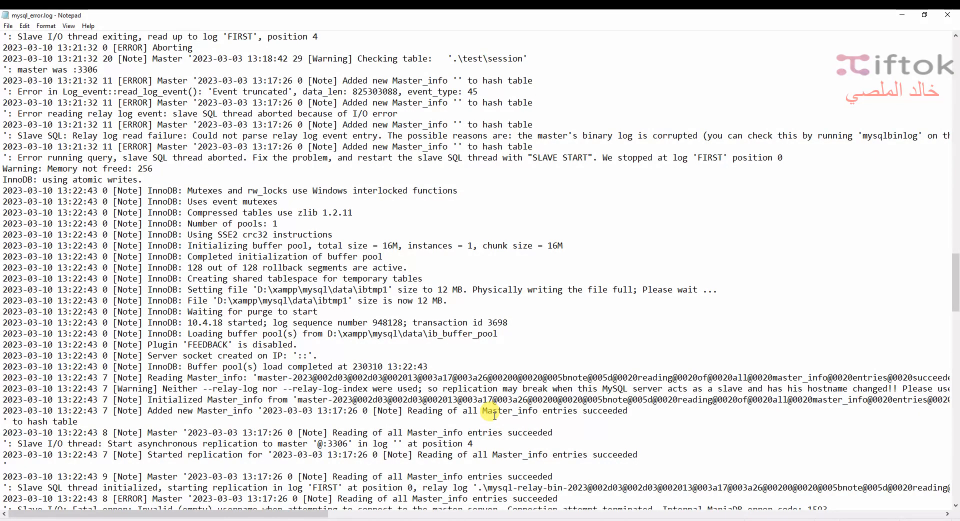
scroll(494, 415, down, 7)
scroll(495, 415, down, 7)
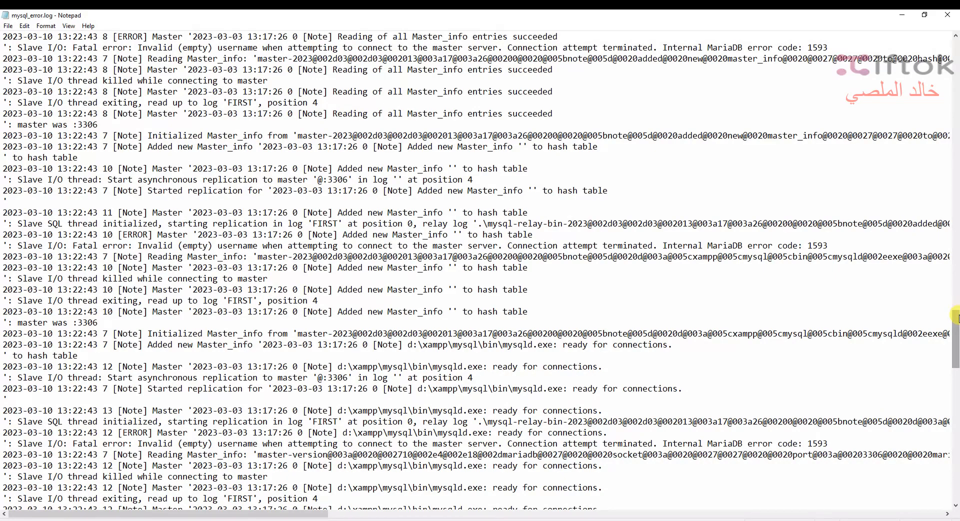
drag(957, 325, 956, 473)
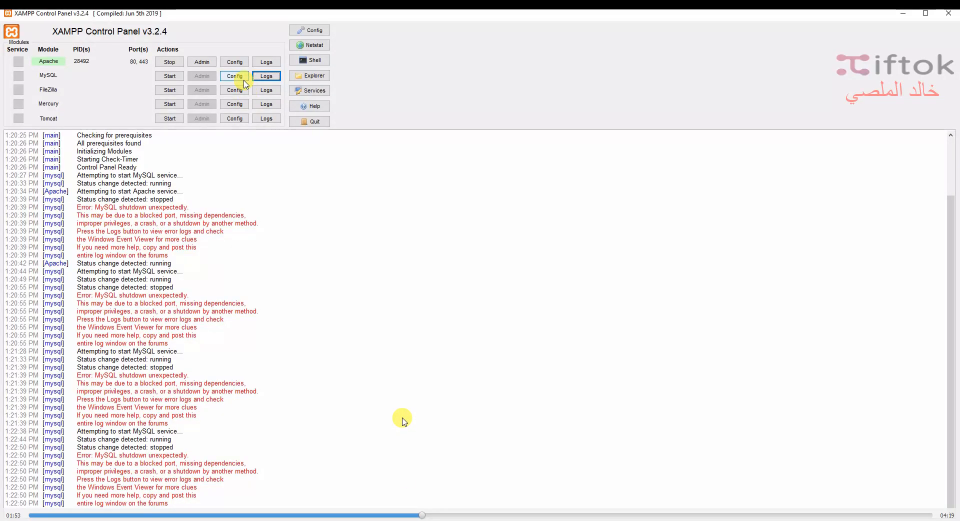
Step: Open the XAMPP installation folder in File Explorer from the control panel and maximize the window
click(298, 80)
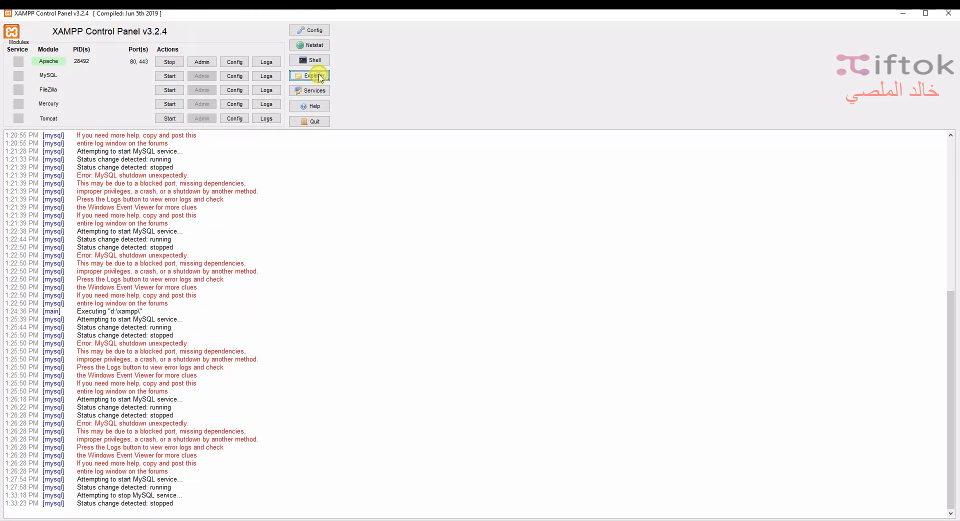
click(316, 79)
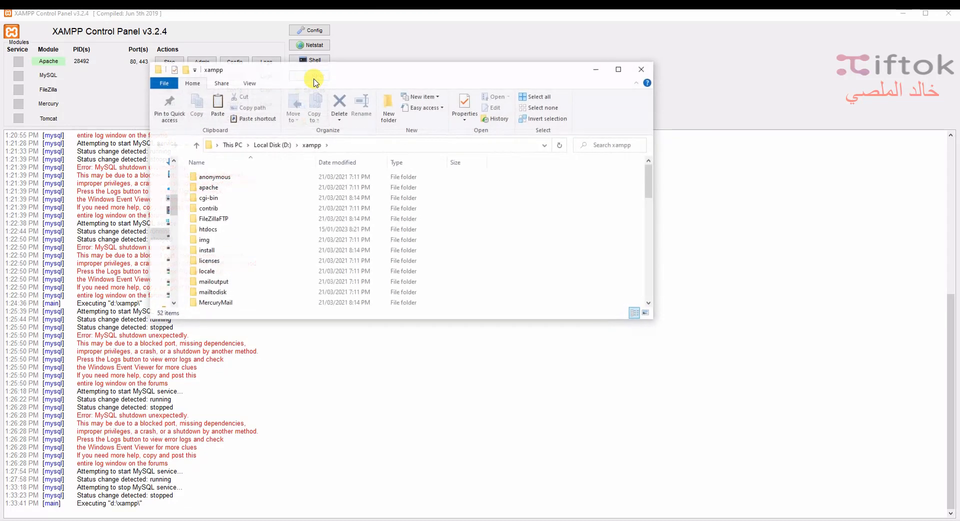
double_click(407, 64)
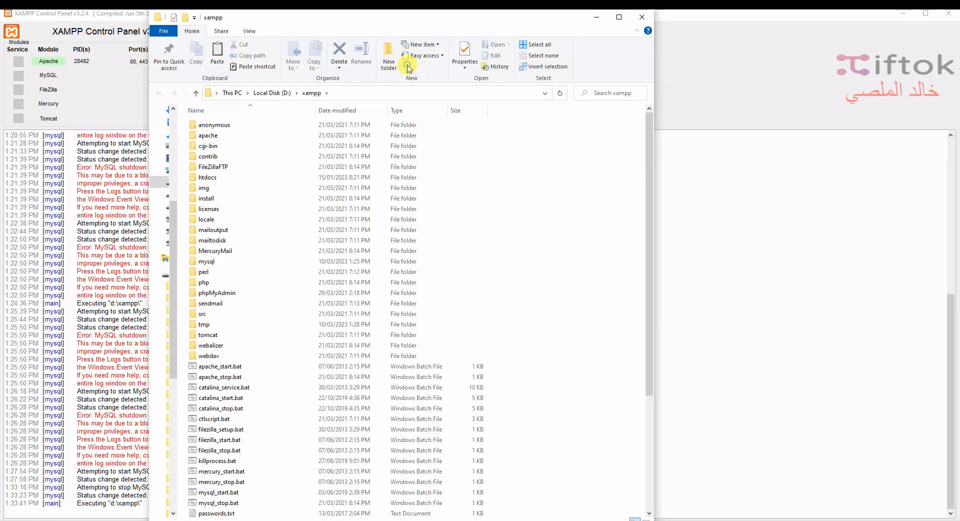
click(620, 19)
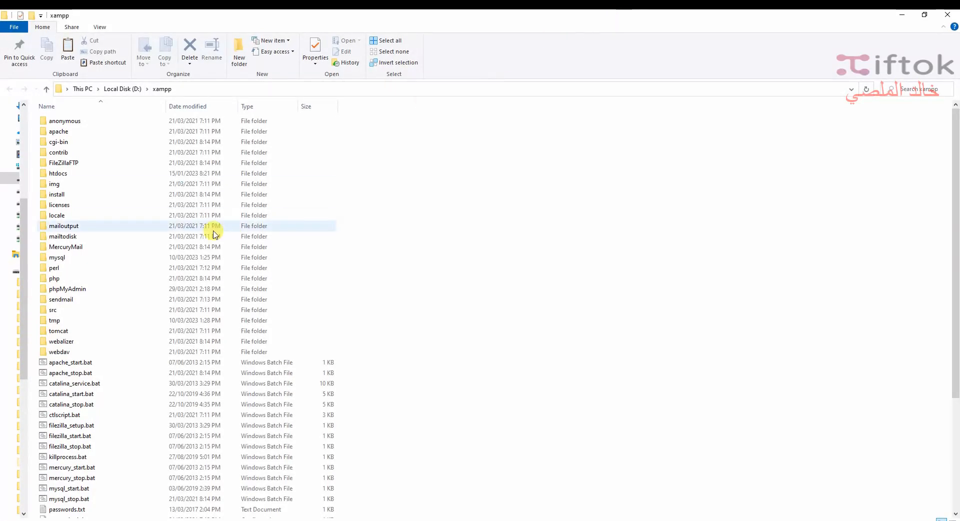
Step: Open the mysql folder and make a backup copy of the data folder inside it
click(87, 261)
double_click(78, 261)
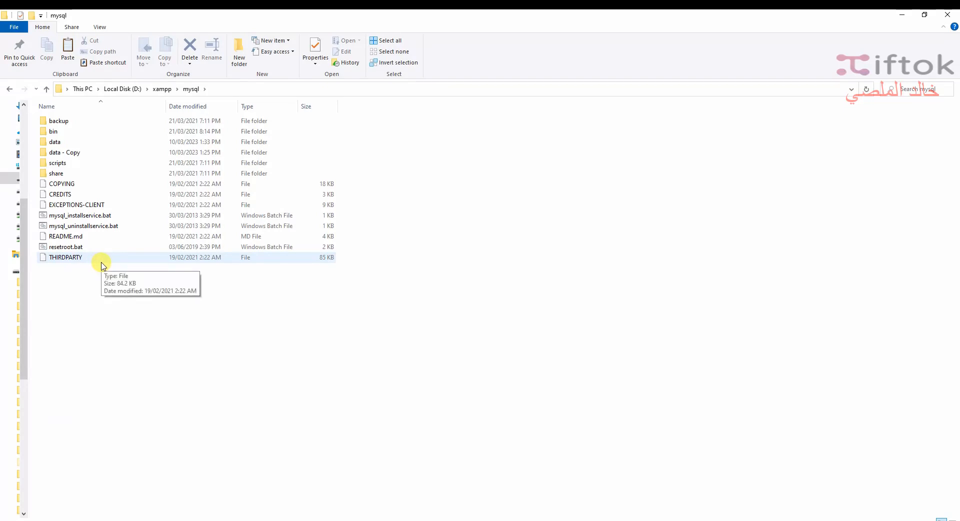
right_click(76, 145)
click(103, 345)
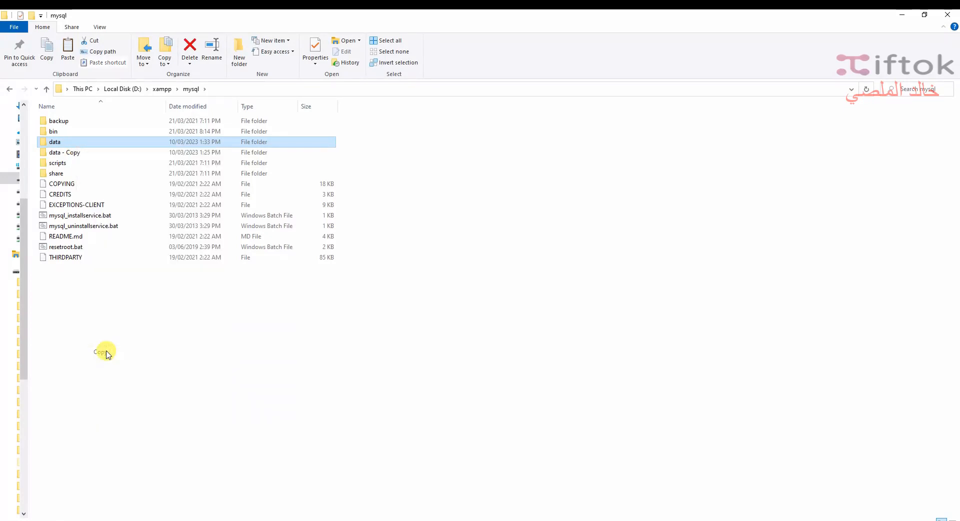
click(106, 351)
right_click(106, 352)
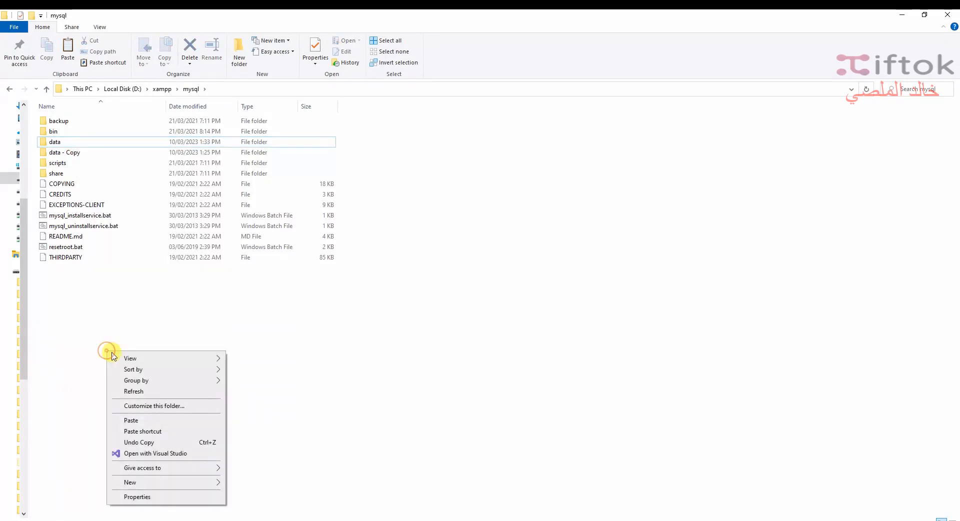
click(136, 421)
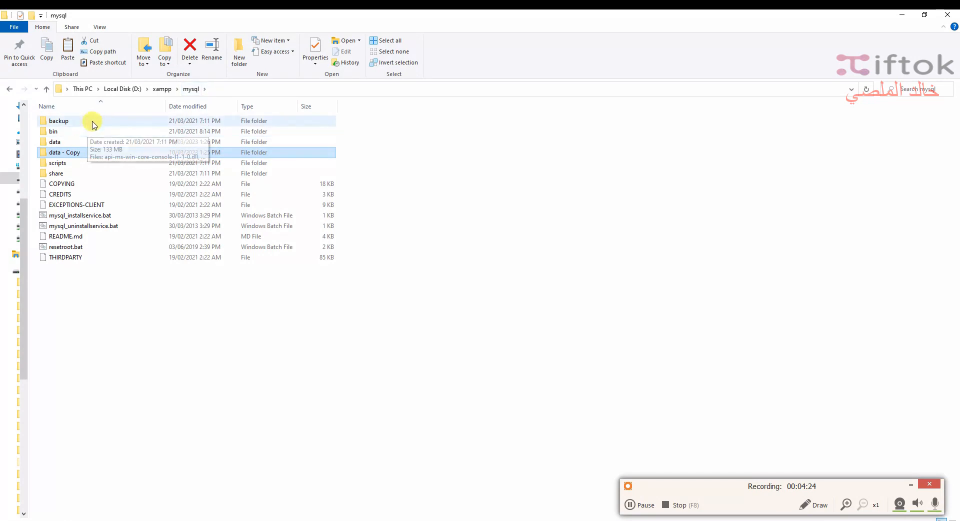
Step: Open the mysql backup folder and copy all of its files and folders
click(97, 121)
double_click(97, 121)
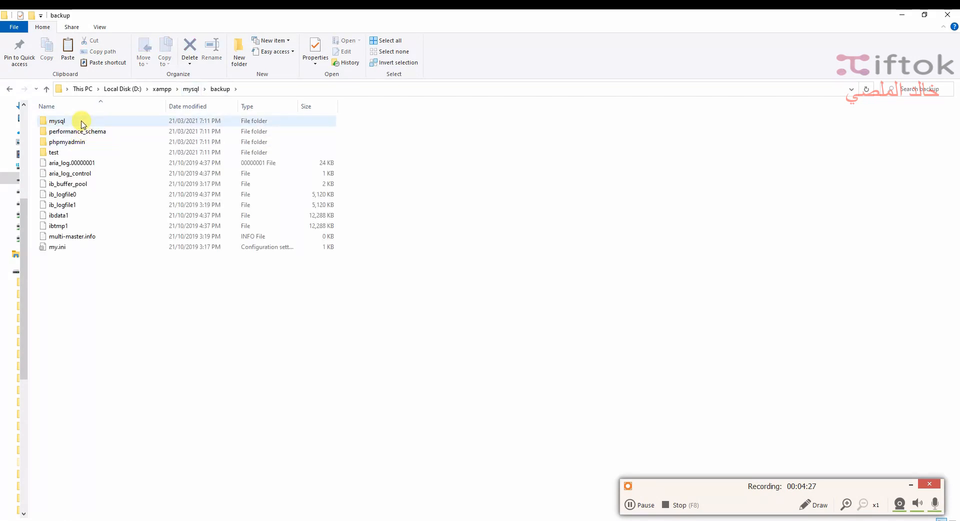
key(ctrl+a)
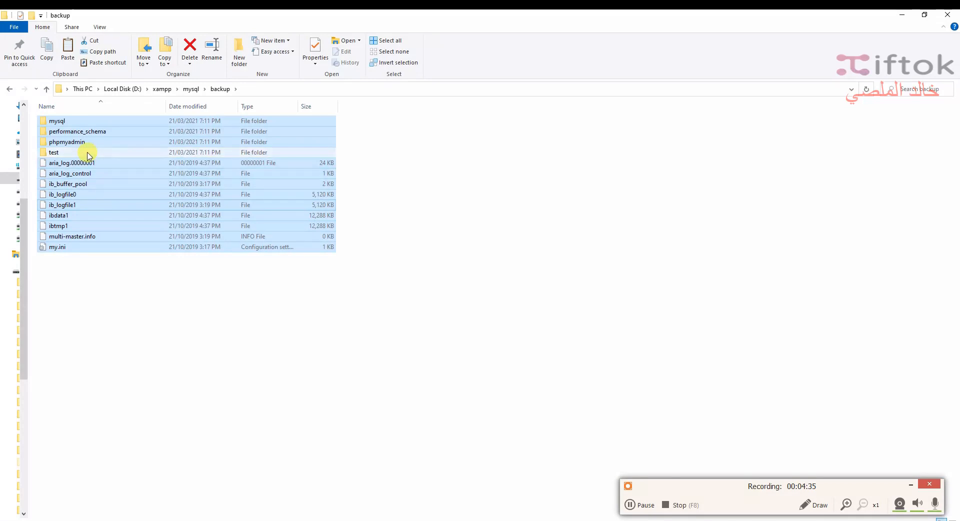
ctrl+click(119, 156)
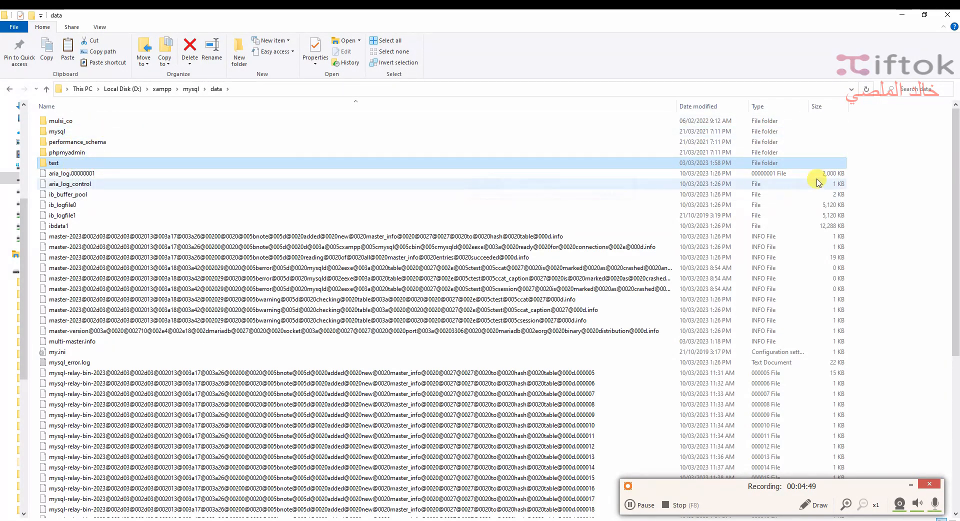
Step: In the data folder, permanently delete everything except the mulsi_co and test folders, then paste the backup files there
right_click(880, 140)
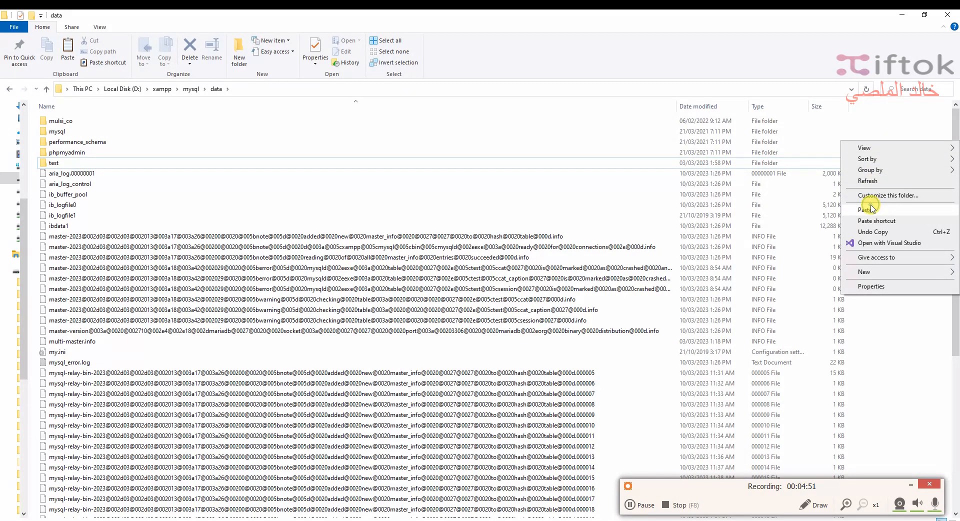
click(79, 191)
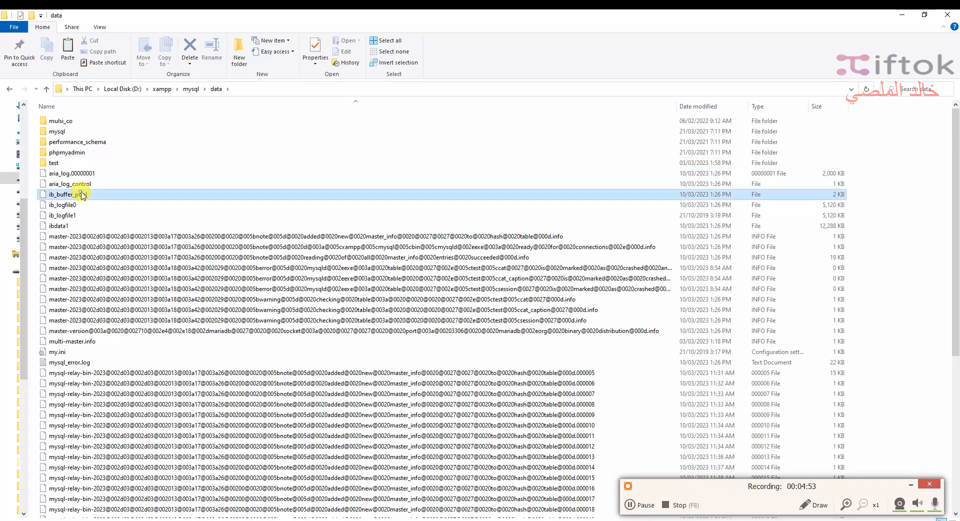
key(ctrl+a)
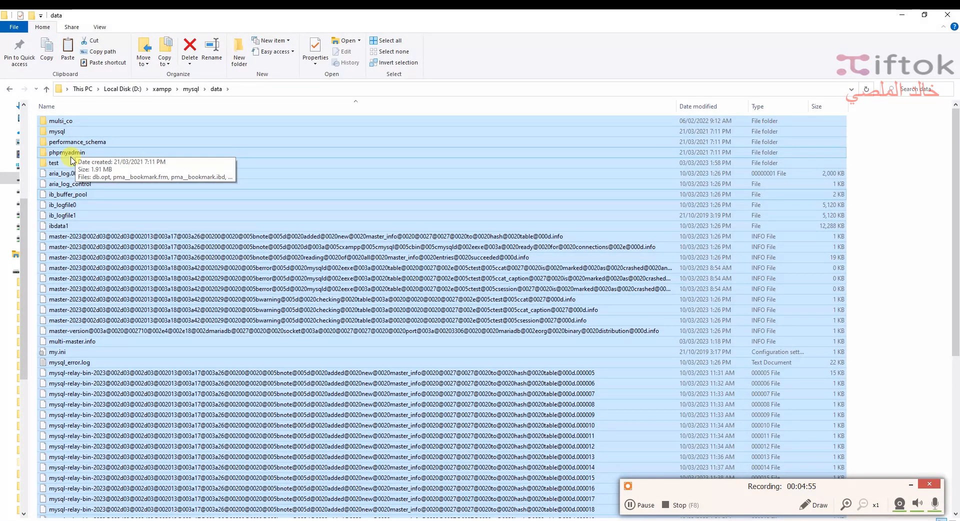
ctrl+click(71, 162)
ctrl+click(77, 131)
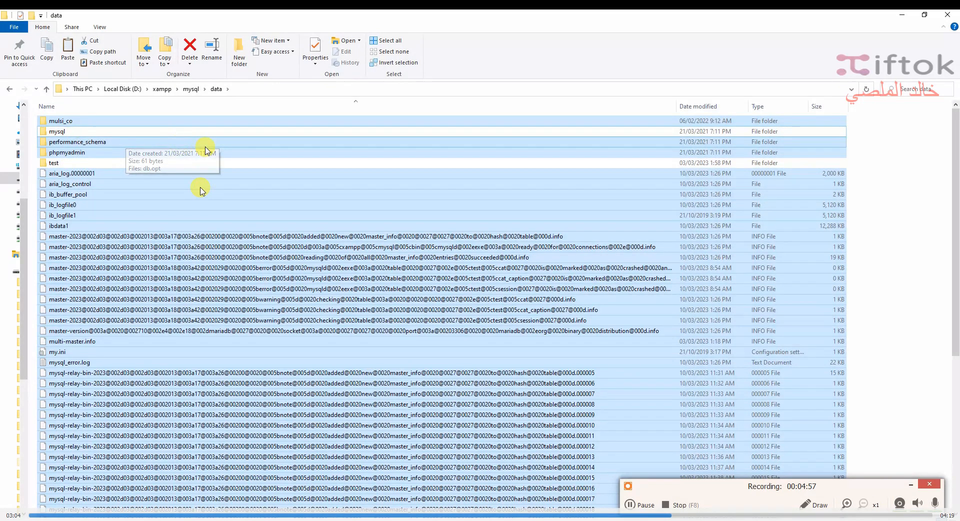
ctrl+click(95, 131)
ctrl+click(95, 120)
key(shift+Delete)
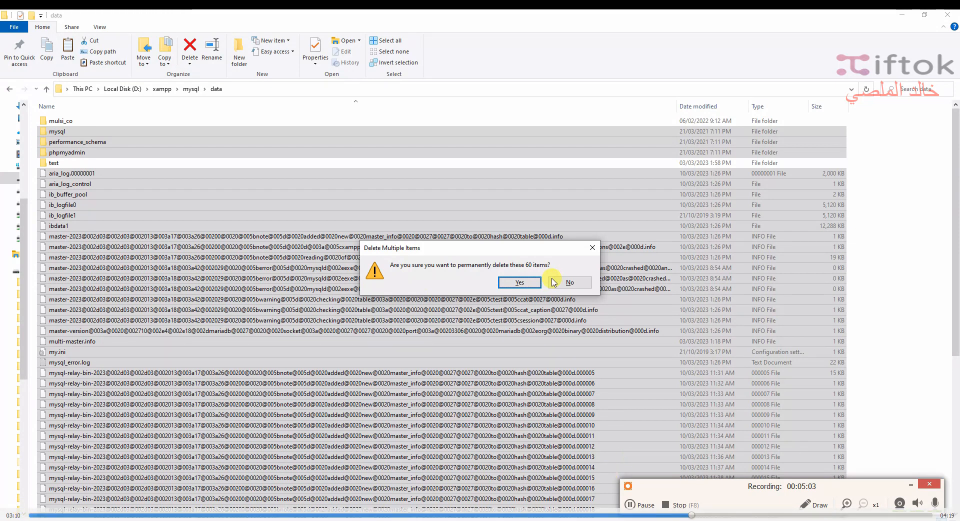
click(520, 283)
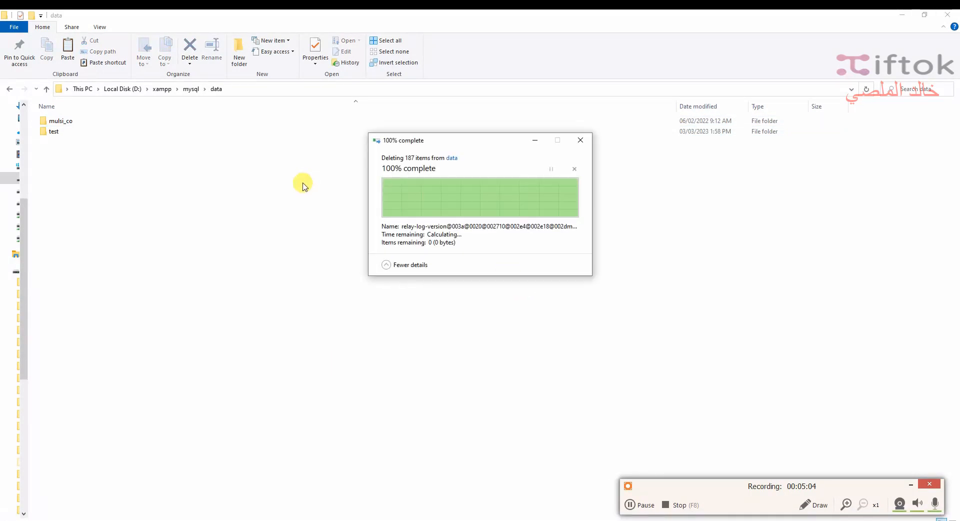
right_click(276, 207)
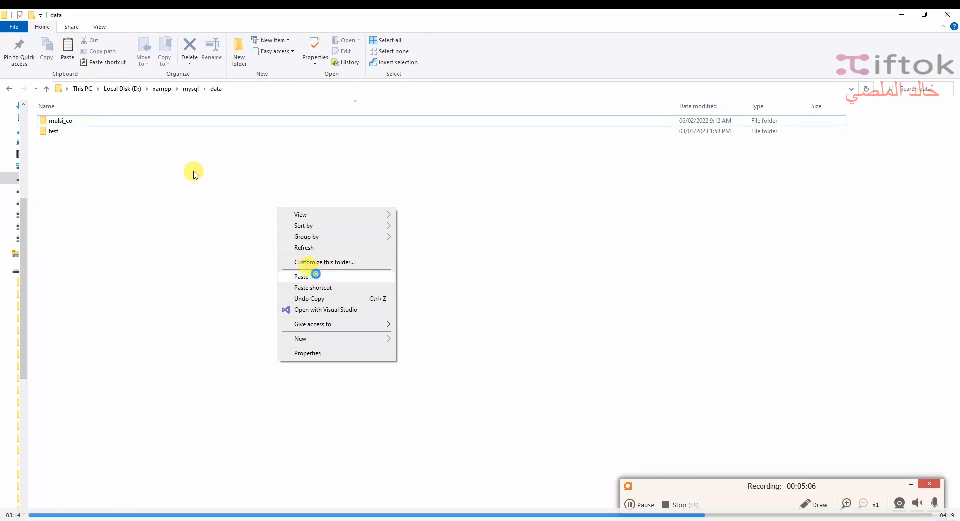
click(316, 275)
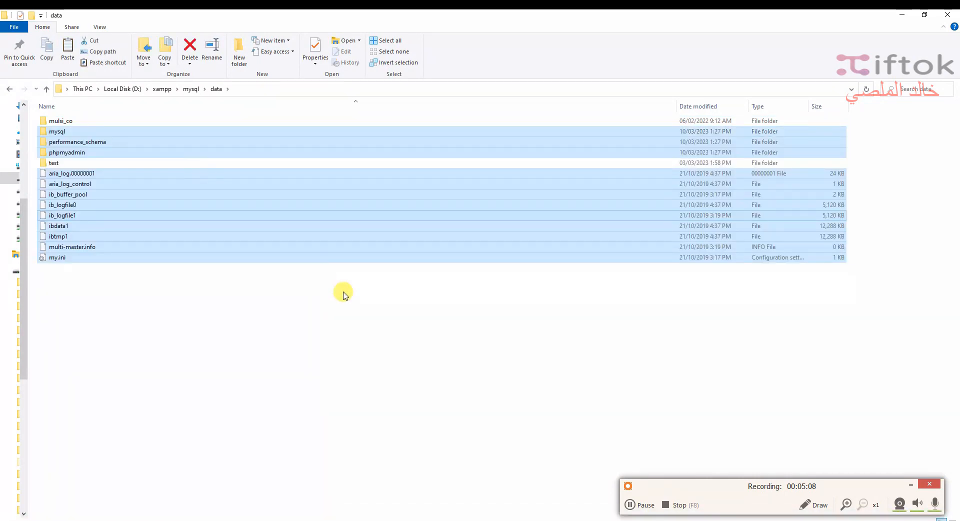
Step: Start the MySQL module in the XAMPP Control Panel
click(521, 518)
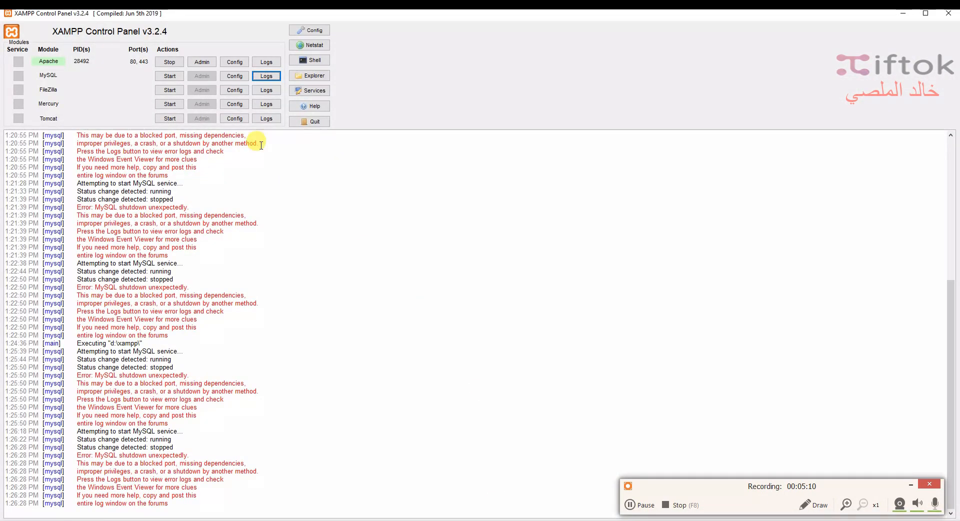
click(177, 78)
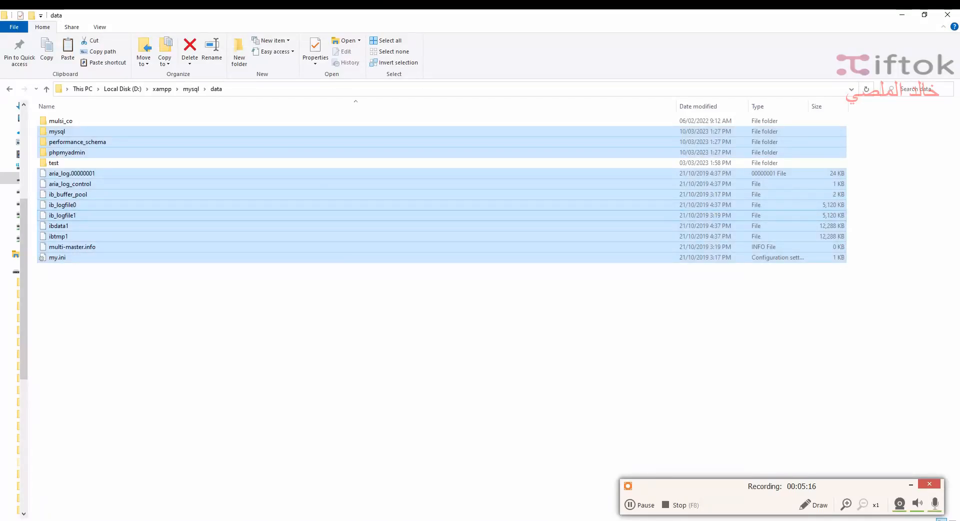
click(393, 4)
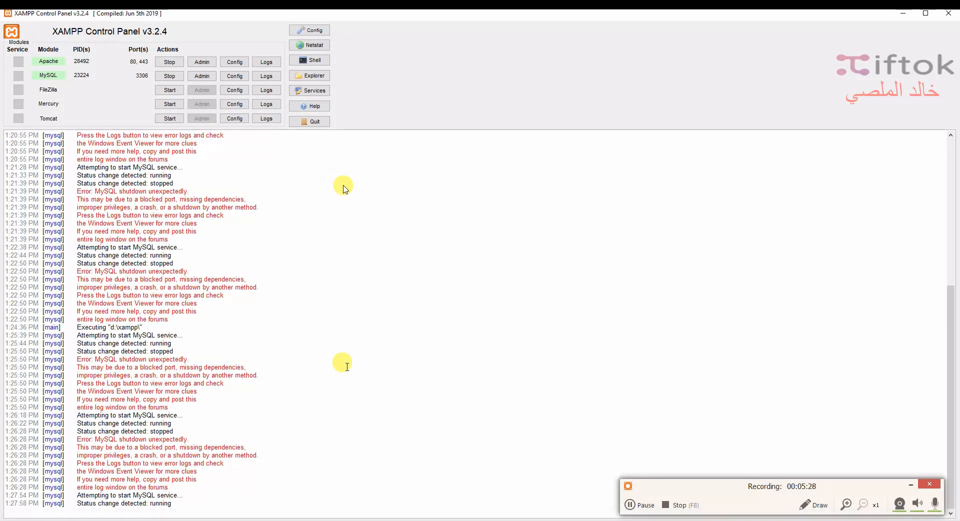
Step: Open MySQL's admin page in phpMyAdmin and browse the mulsi_co database
scroll(346, 367, up, 1)
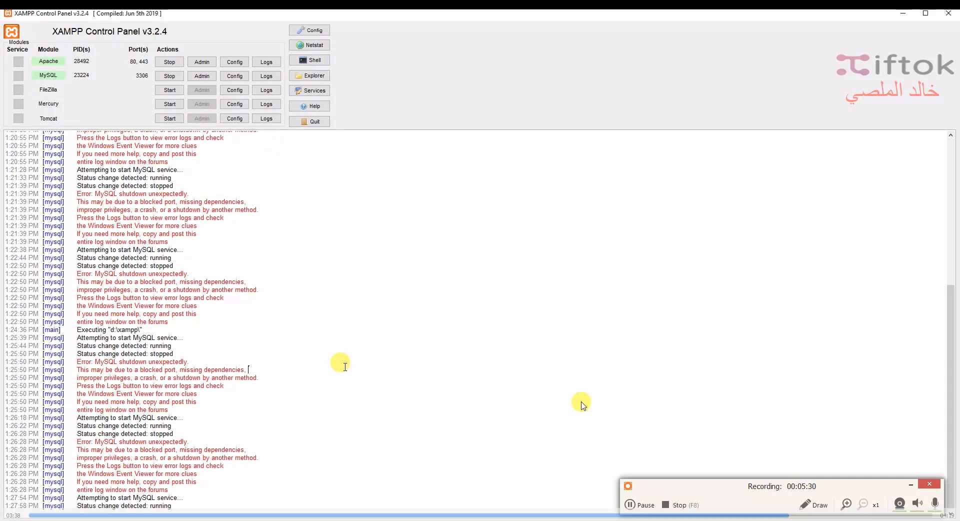
click(345, 367)
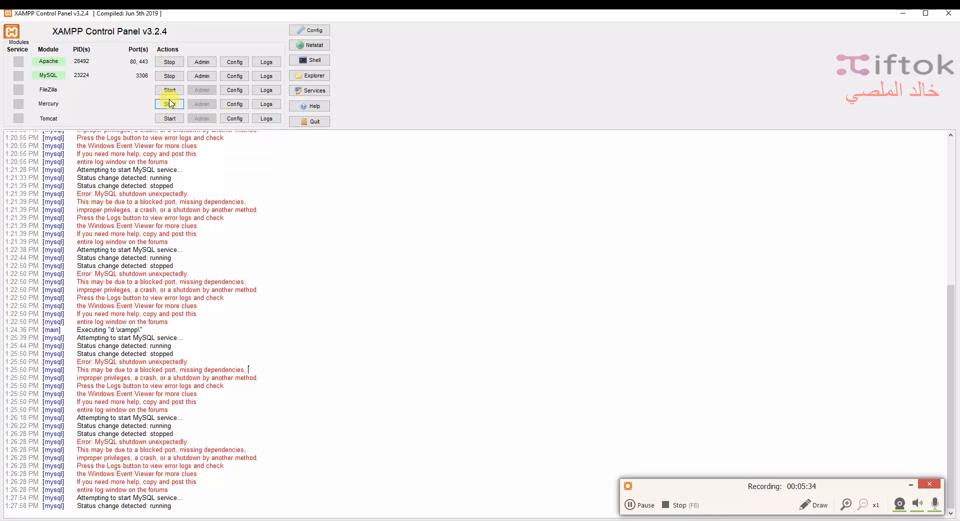
click(212, 78)
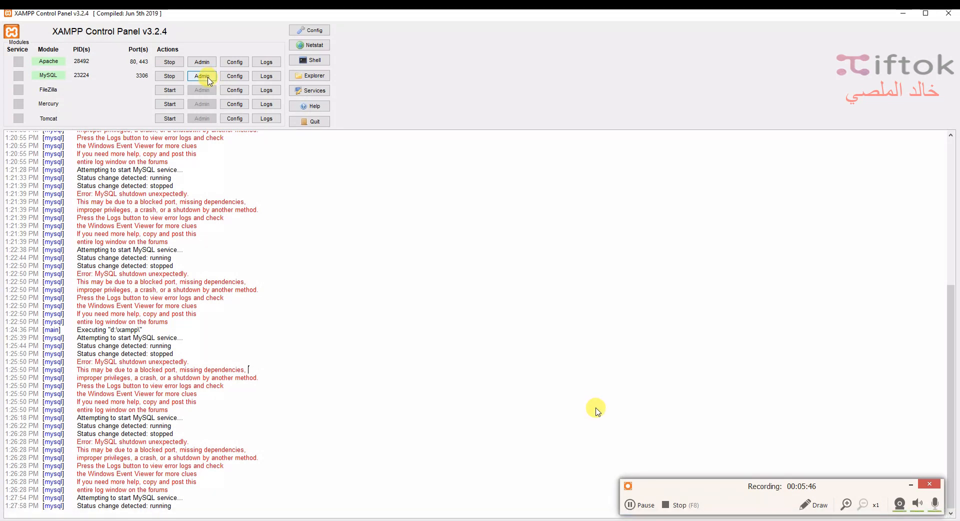
click(210, 80)
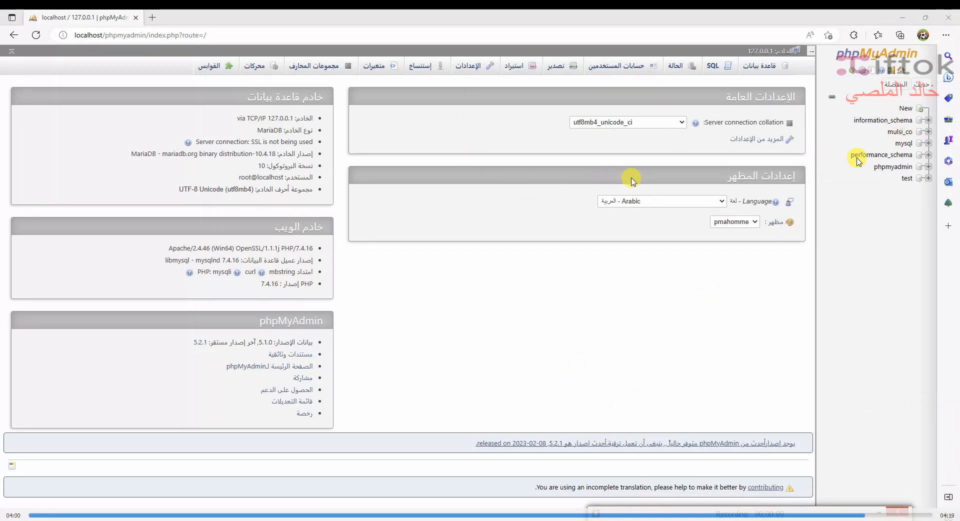
click(901, 132)
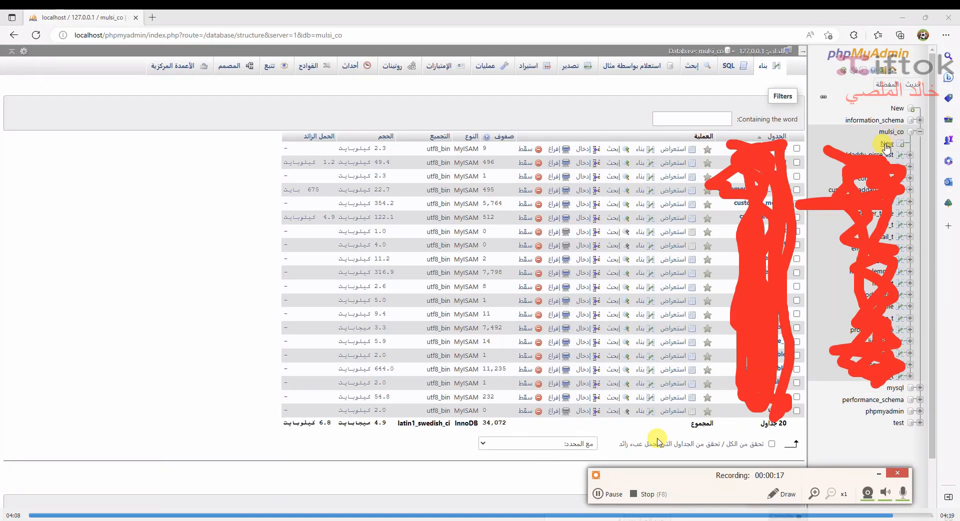